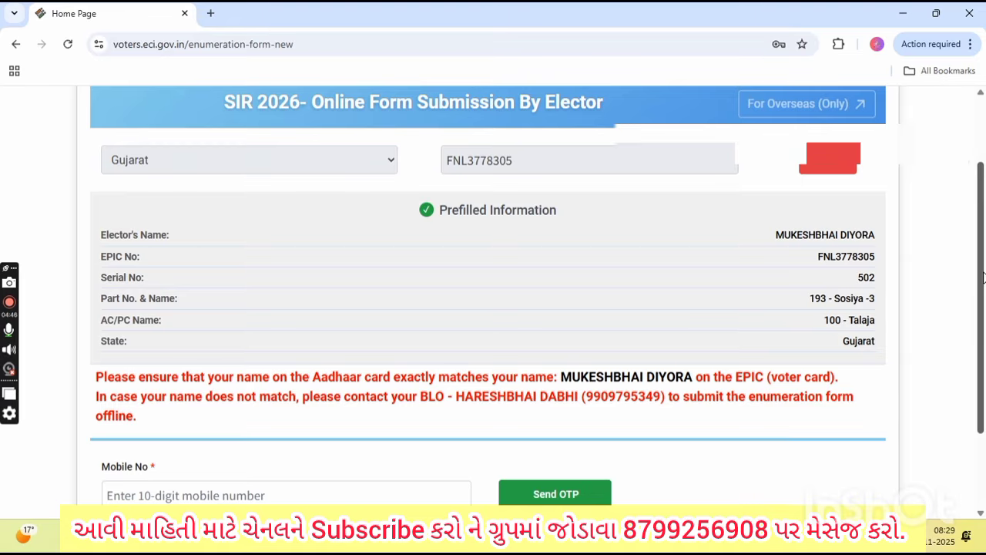
- Scroll the notice and highlight the BLO's contact number, then clear the highlight
left_click_drag(983, 301, 984, 385)
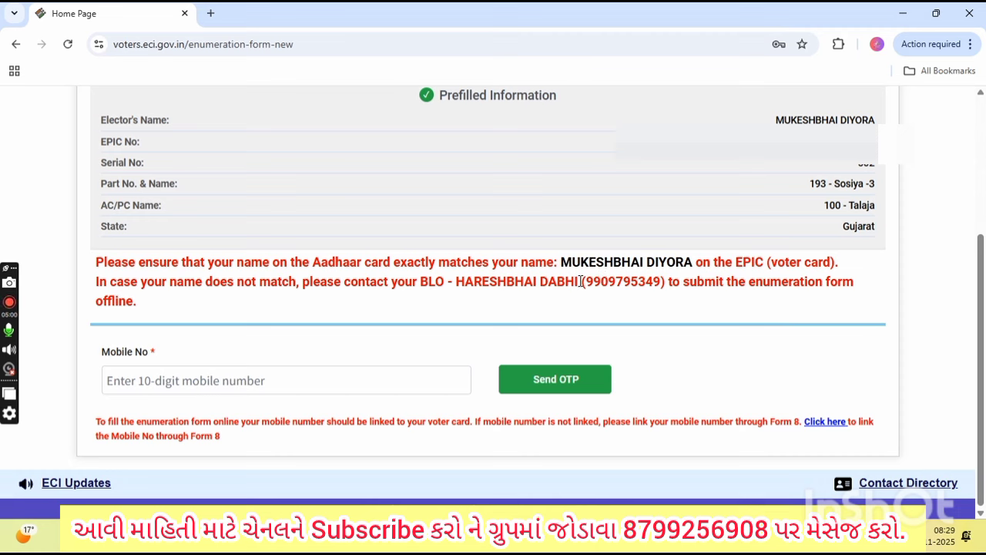
left_click_drag(582, 282, 671, 280)
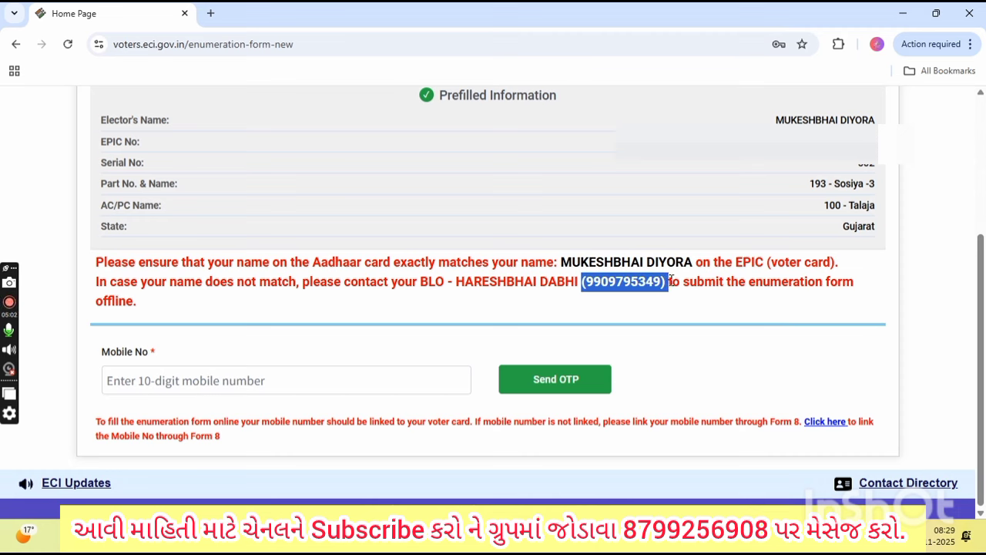
left_click(611, 312)
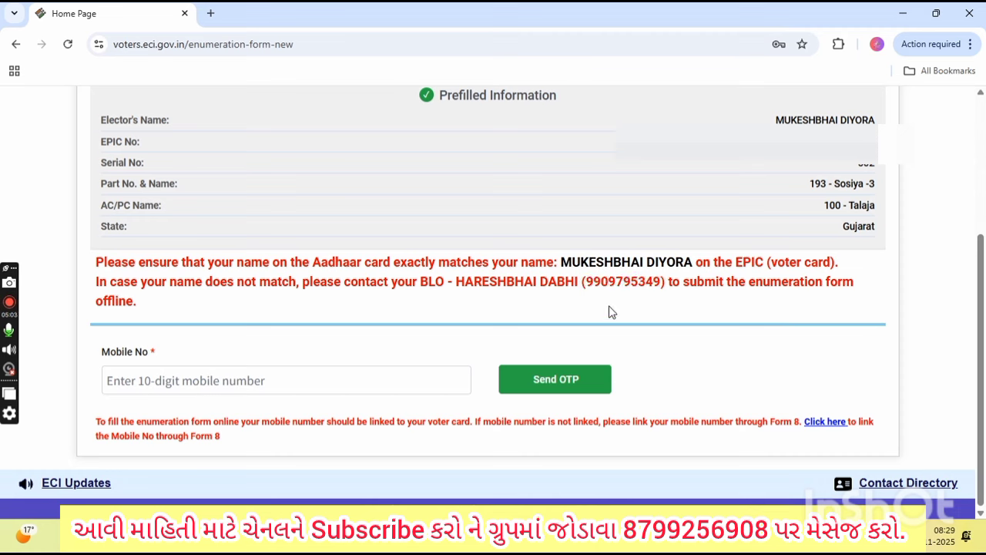
- Enter the 10-digit mobile number and request an OTP for it
left_click(288, 372)
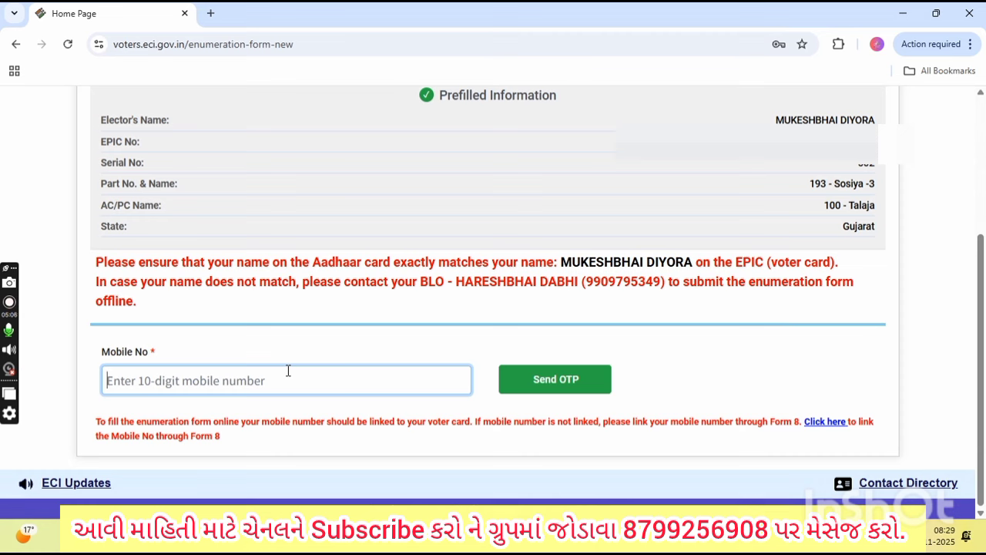
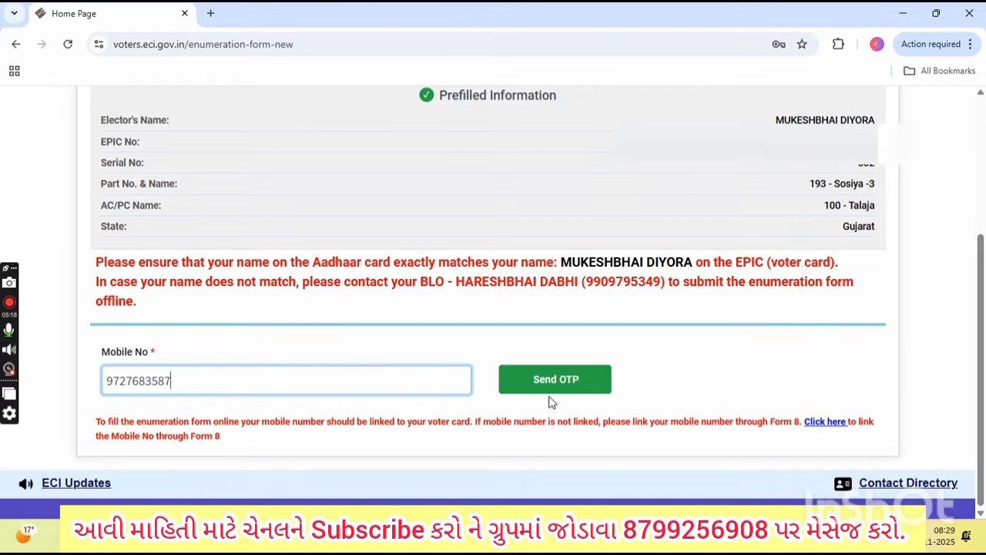
left_click(550, 387)
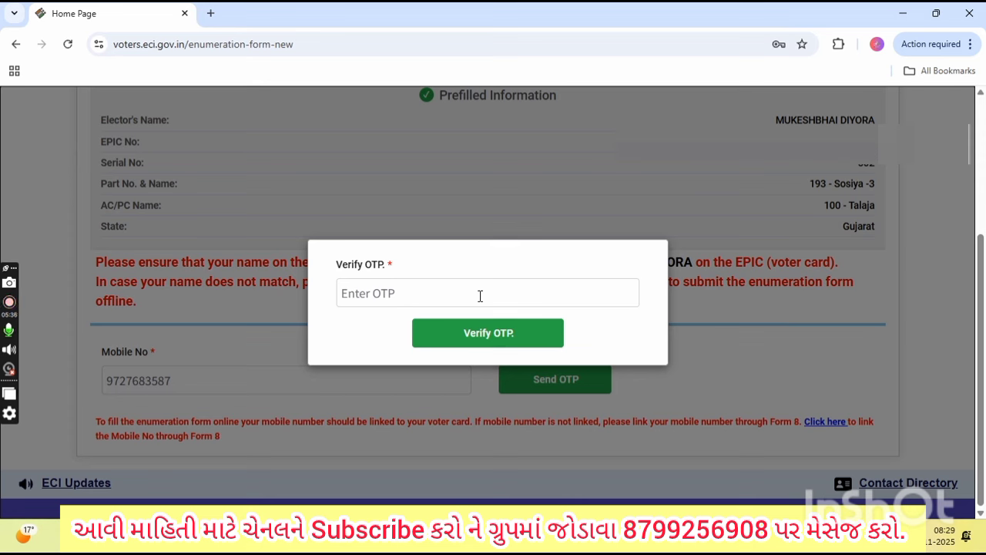
- Enter the six-digit OTP received on the mobile and verify it
left_click(480, 296)
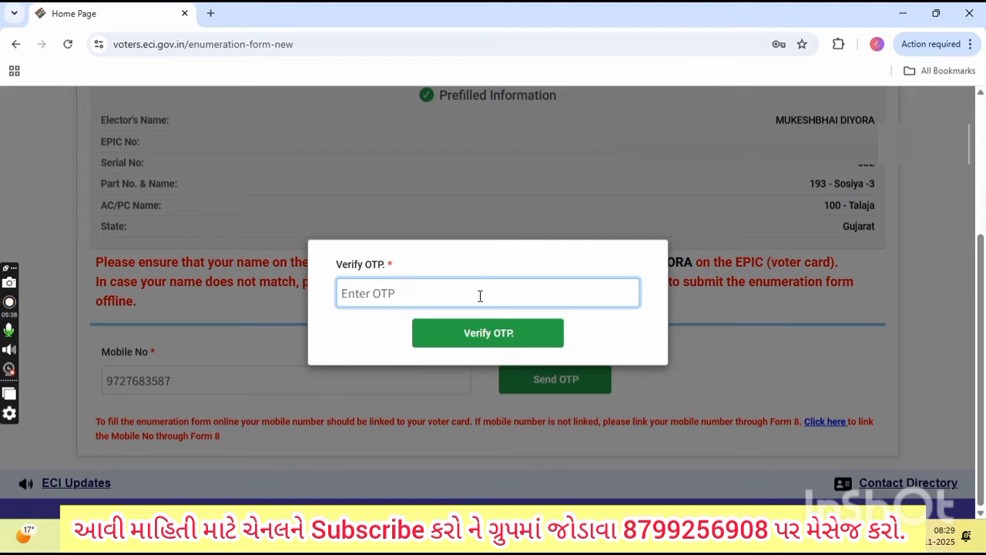
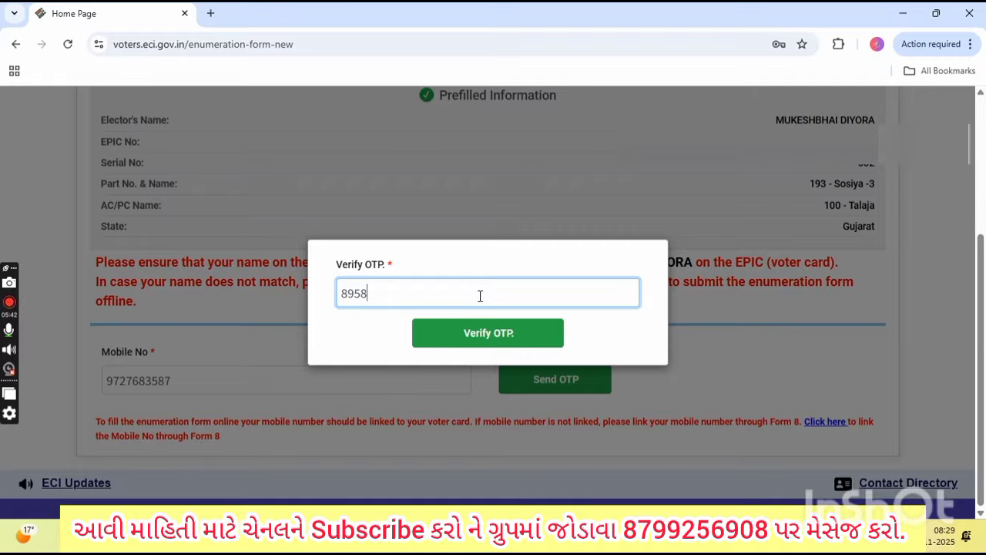
left_click(482, 343)
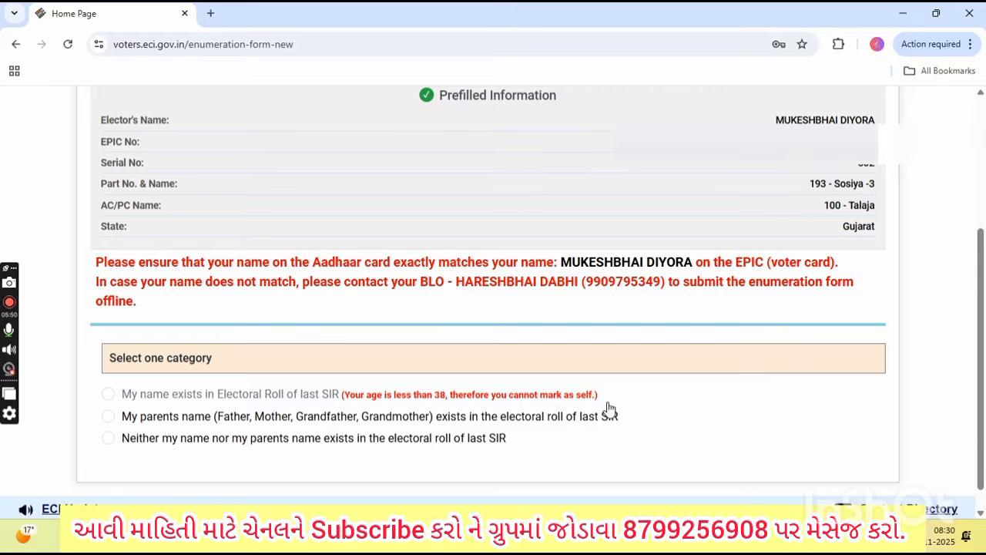
left_click_drag(982, 294, 984, 362)
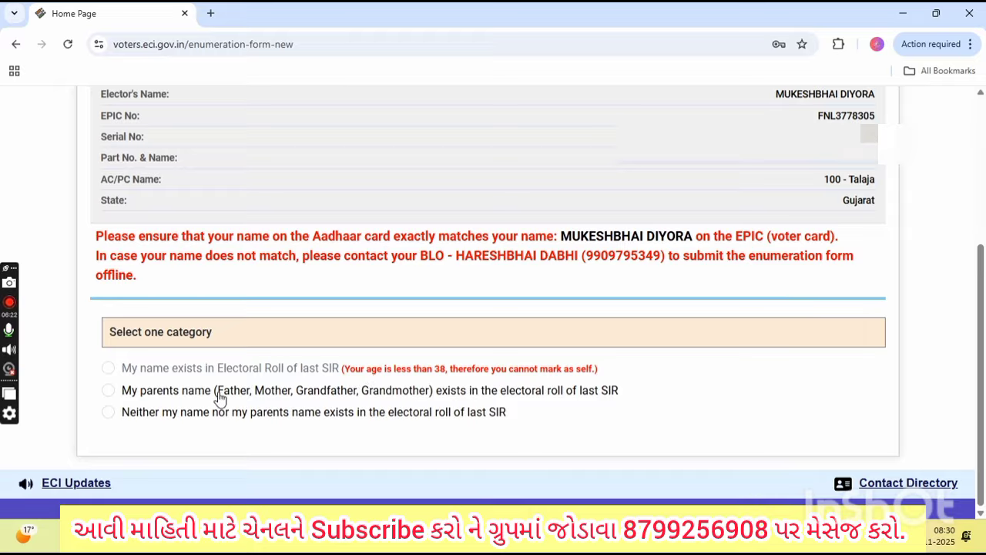
triple_click(118, 373)
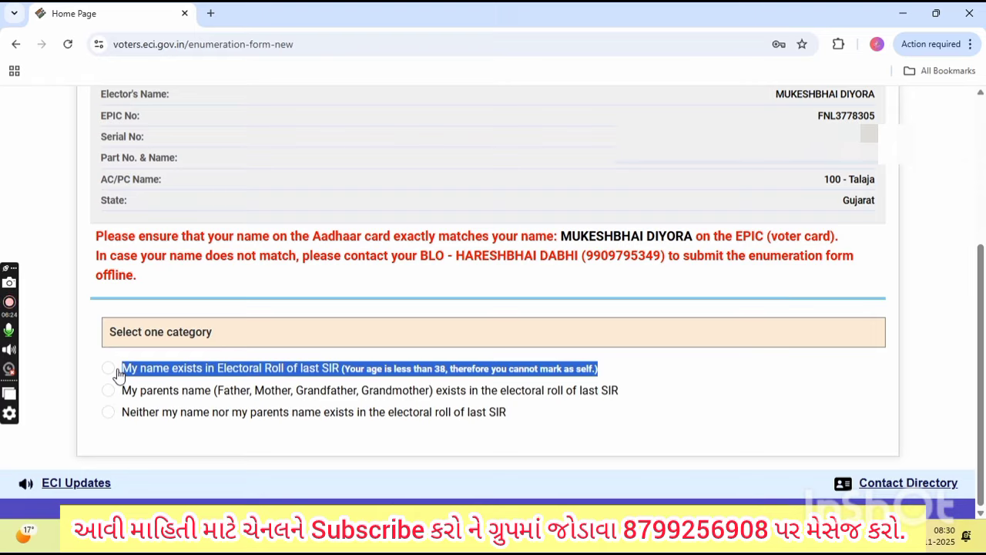
left_click(705, 416)
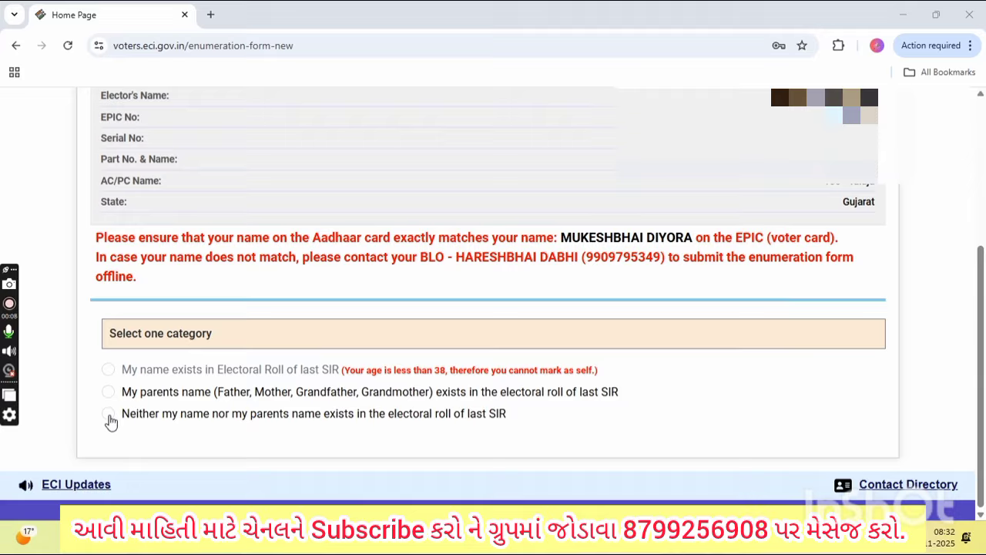
- Choose the 'Neither my name nor my parents name exists' category and review Personal Details
left_click(109, 414)
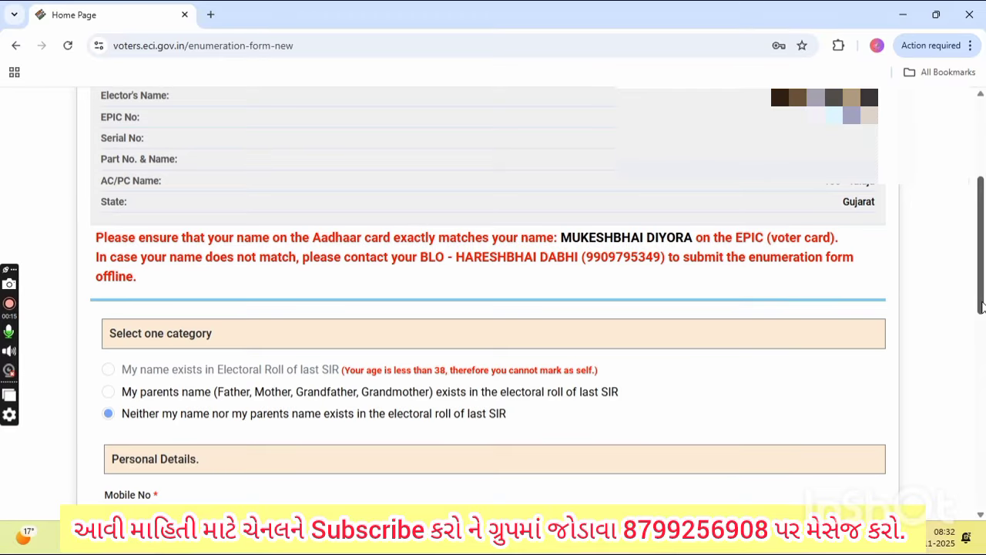
left_click_drag(982, 307, 982, 440)
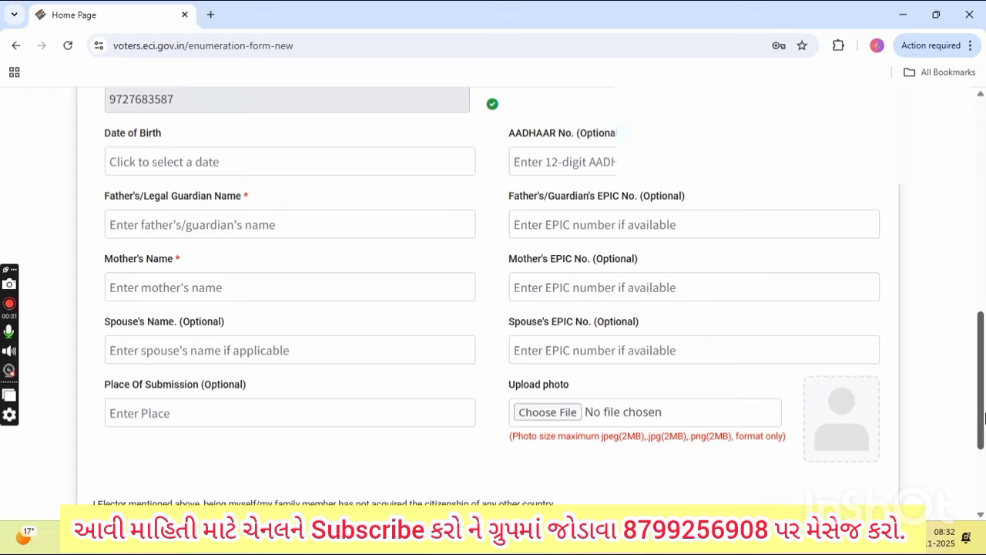
scroll(985, 417, "down", 3)
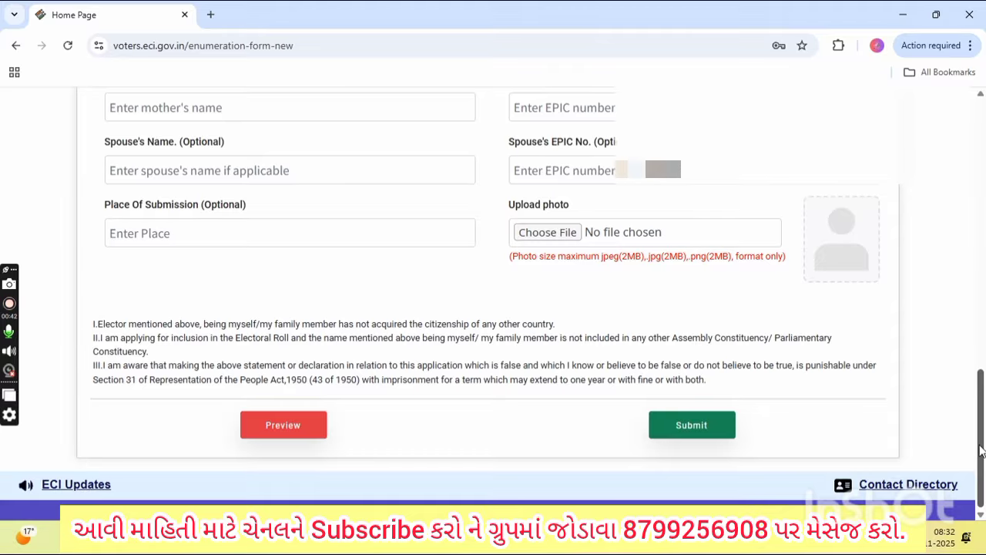
left_click_drag(981, 450, 974, 272)
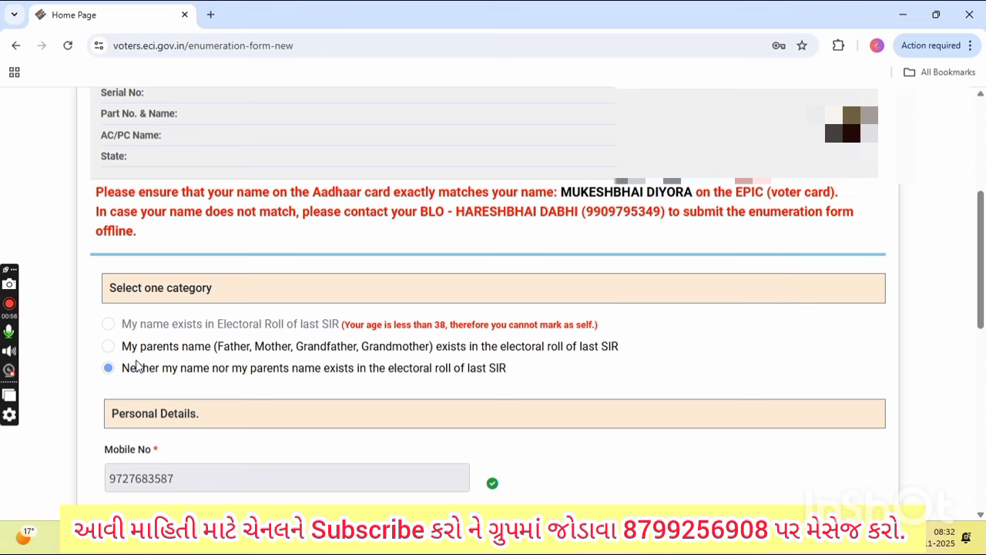
- Switch to the parents' name category, confirm, and scroll to the AC/Part search section
left_click(108, 352)
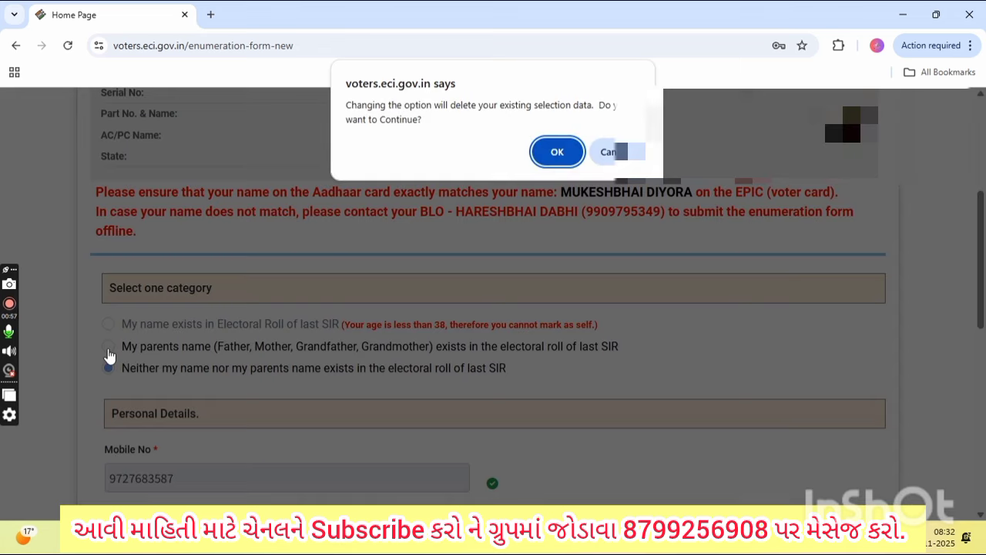
left_click(558, 153)
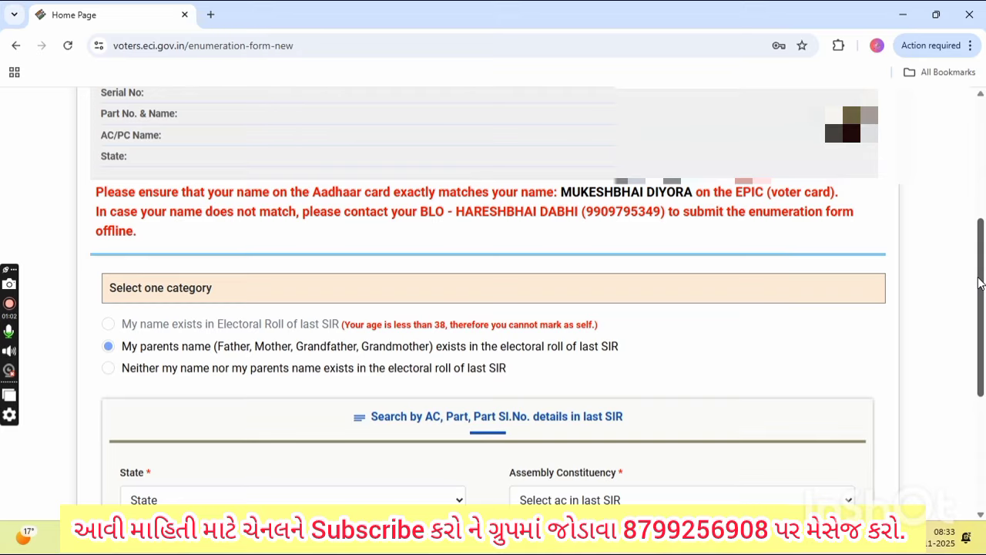
left_click_drag(985, 298, 985, 382)
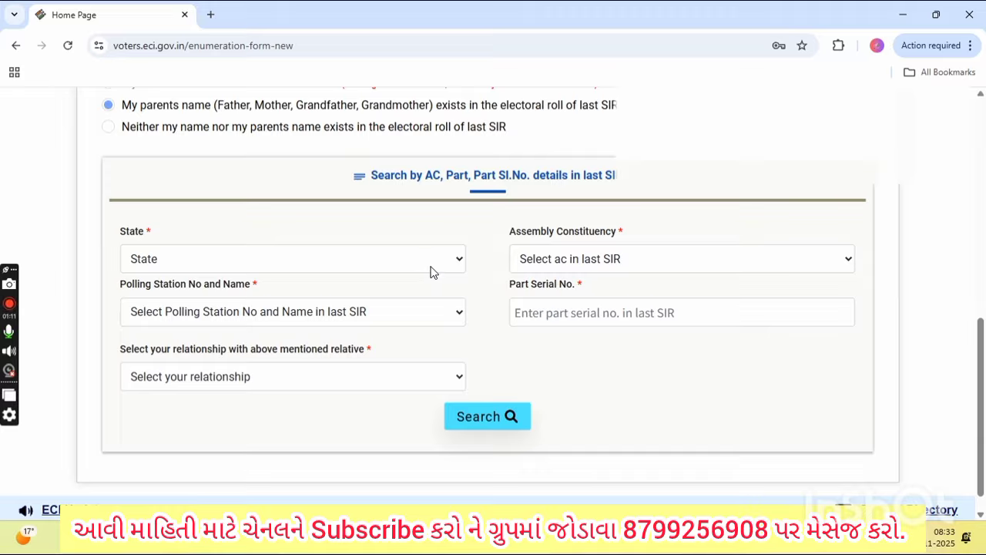
- Set State to S06-GUJARAT and browse the 2002 Assembly Constituency list without choosing
left_click(430, 268)
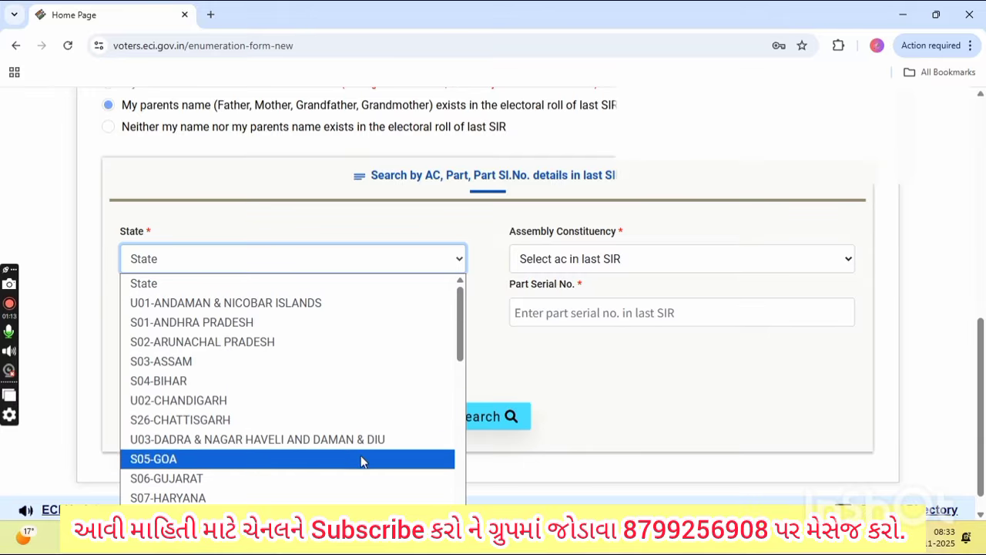
left_click(349, 479)
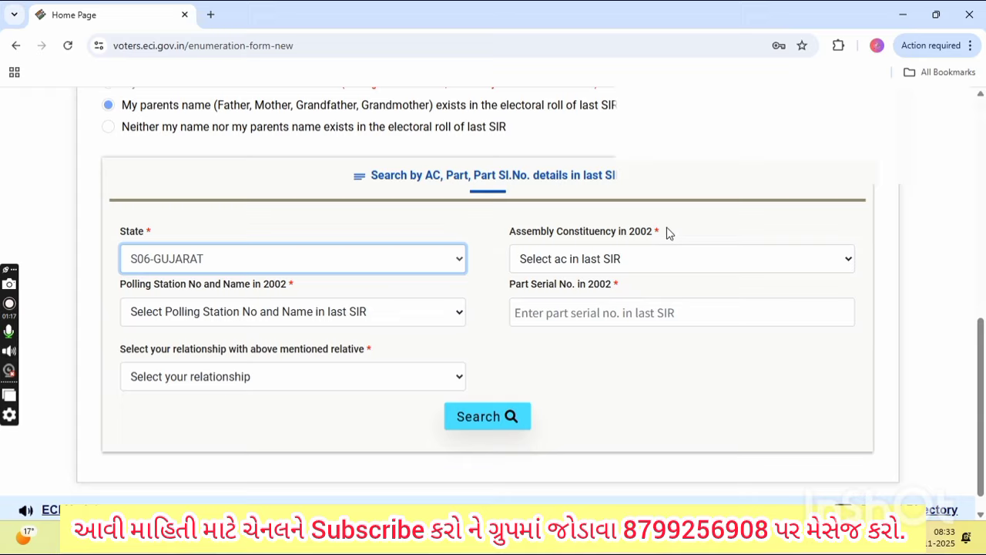
left_click(698, 266)
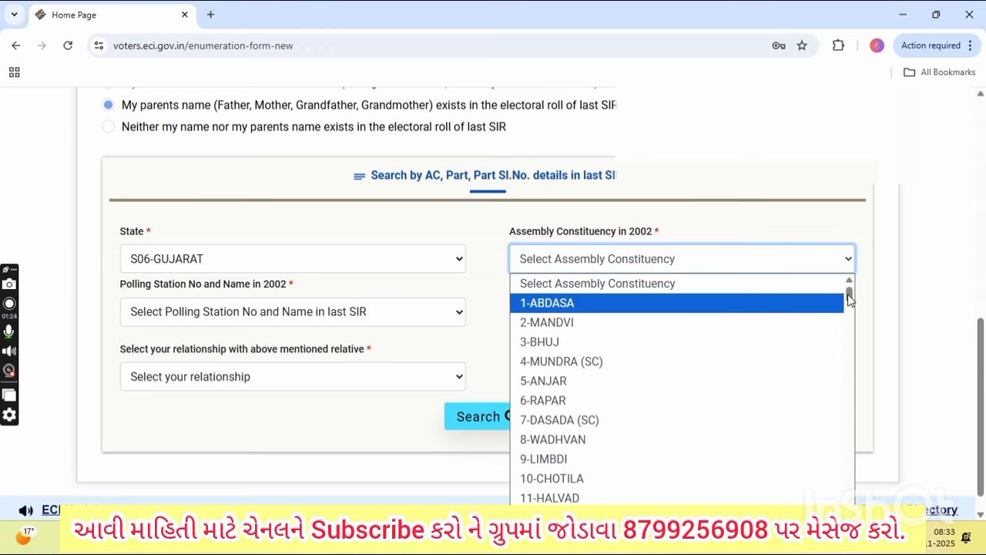
left_click_drag(848, 293, 965, 353)
left_click_drag(850, 301, 849, 364)
left_click(364, 419)
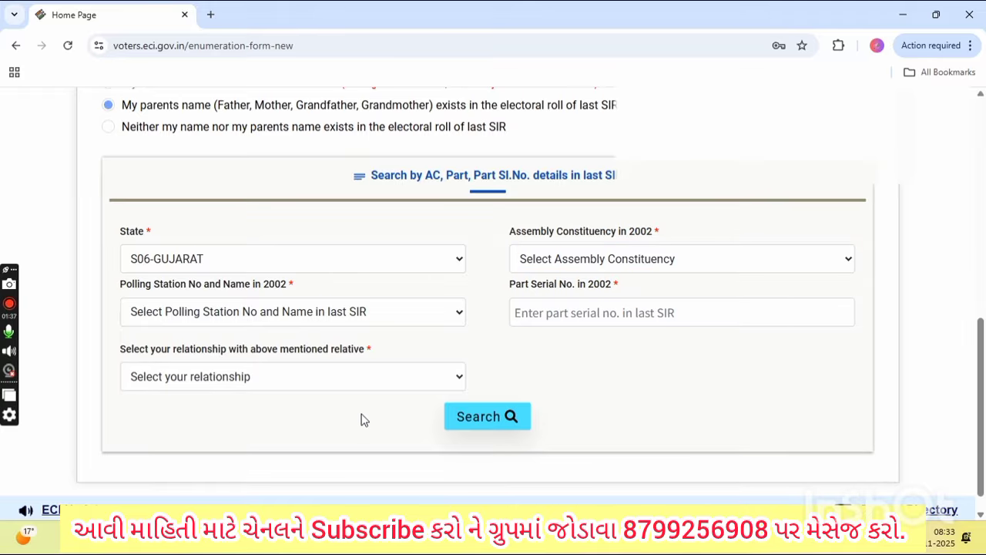
- Pick Mother as the relationship and search for the relative's last-SIR record
left_click(363, 373)
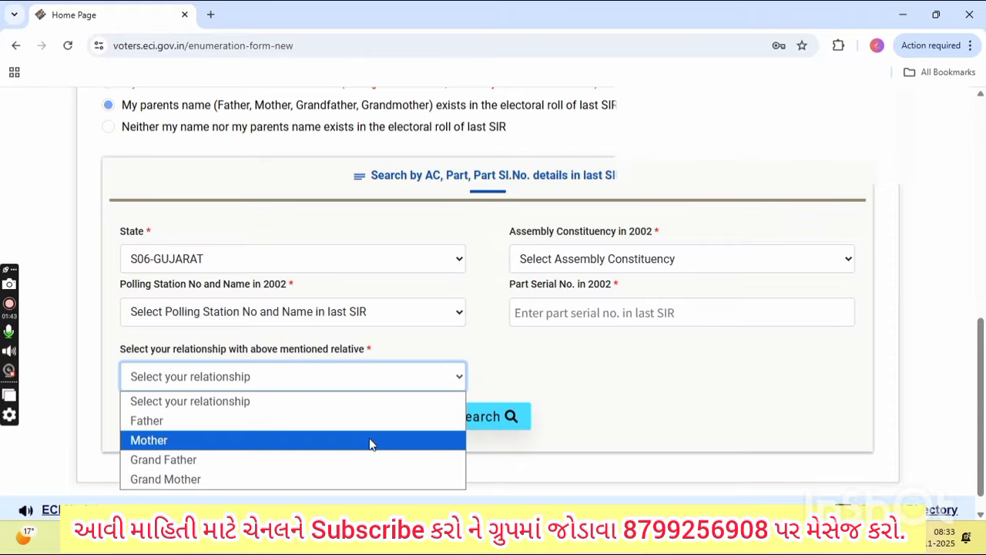
left_click(369, 439)
left_click(469, 419)
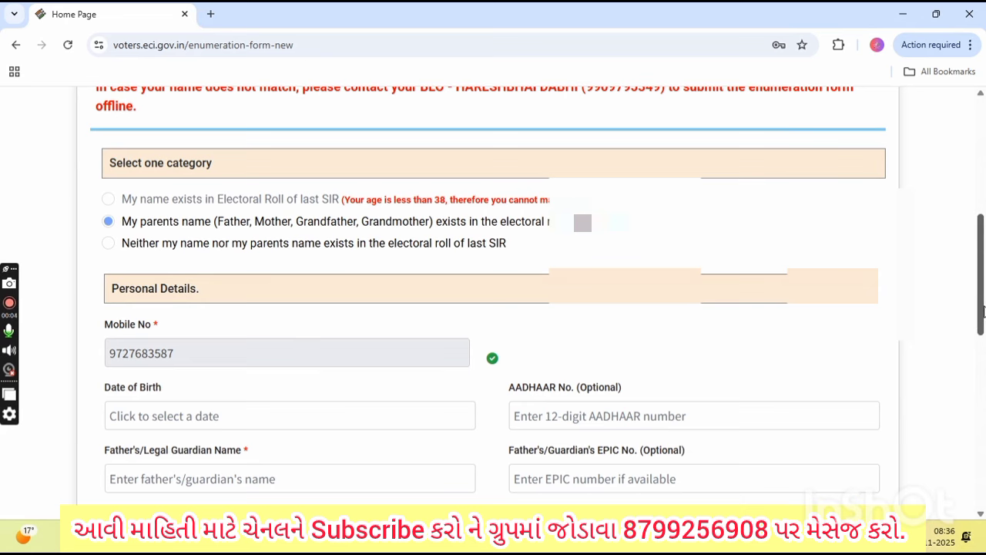
left_click_drag(979, 317, 957, 450)
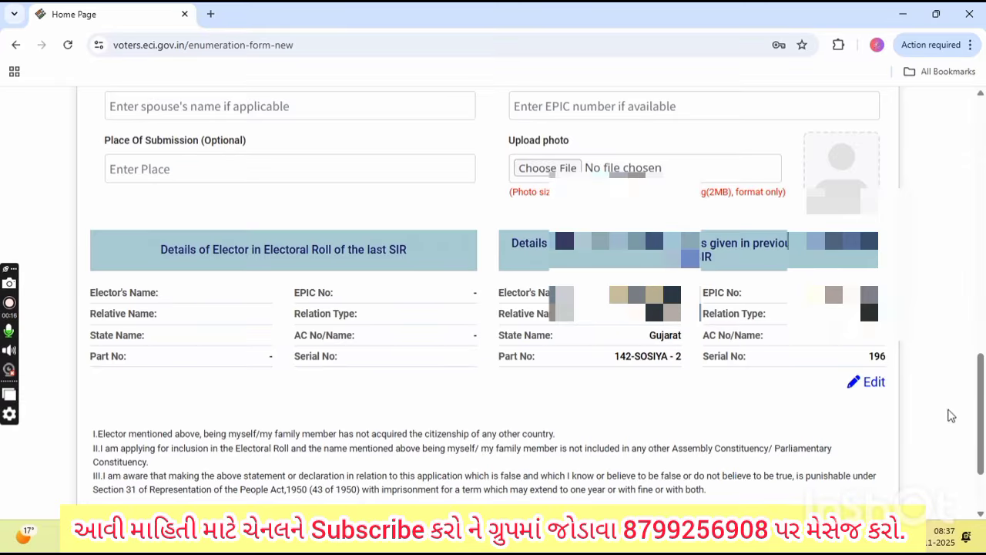
left_click_drag(982, 420, 984, 339)
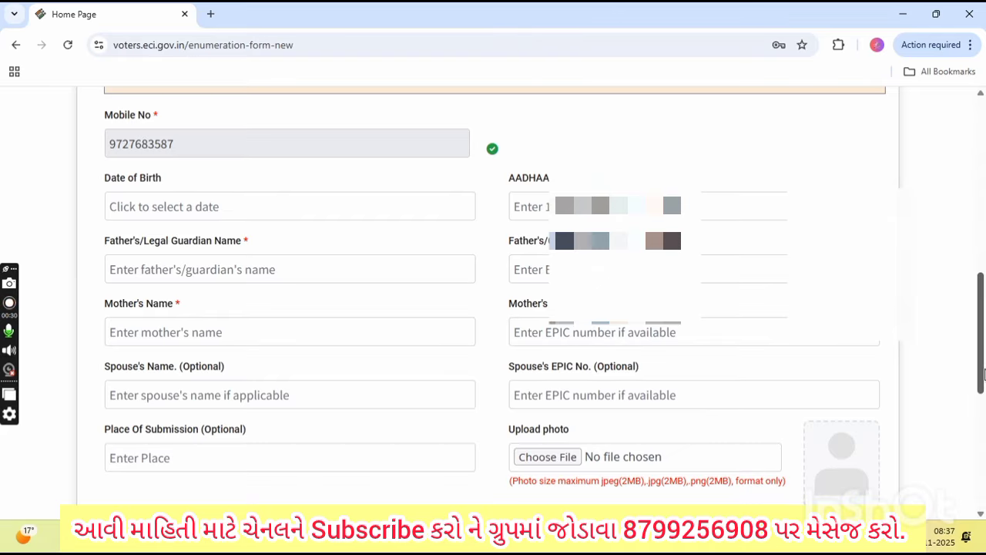
left_click_drag(983, 376, 984, 479)
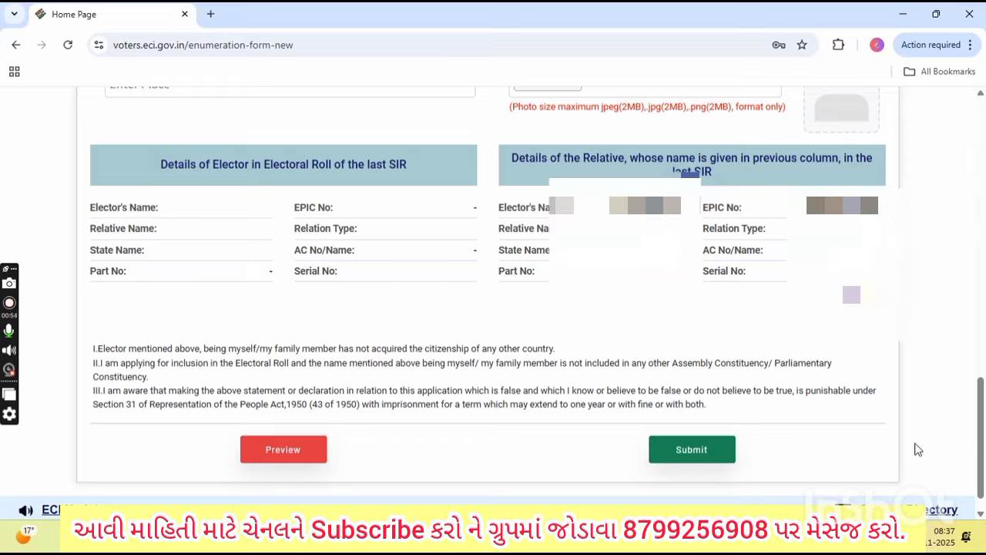
left_click_drag(983, 449, 983, 141)
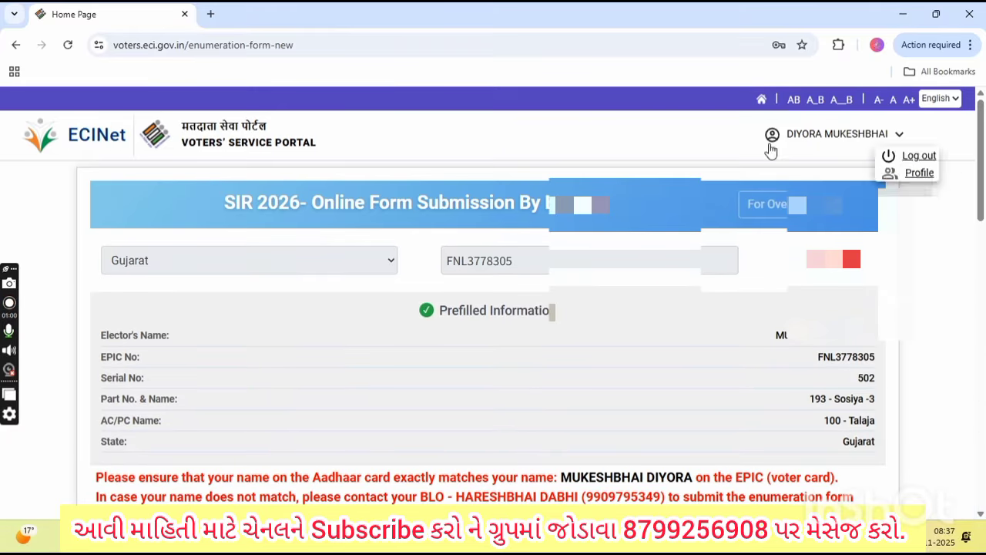